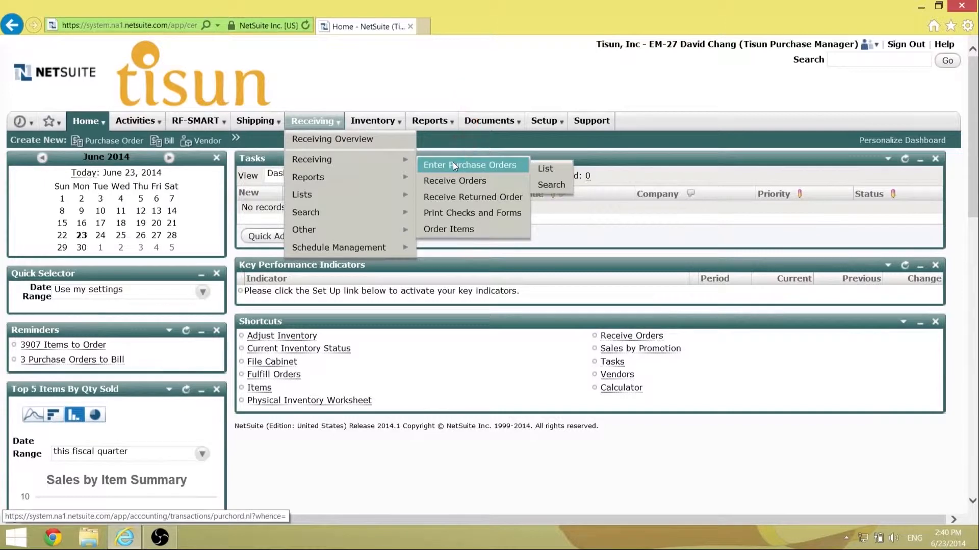
- Start a new purchase order and set its vendor to V-901 Test Vendor
left_click(107, 143)
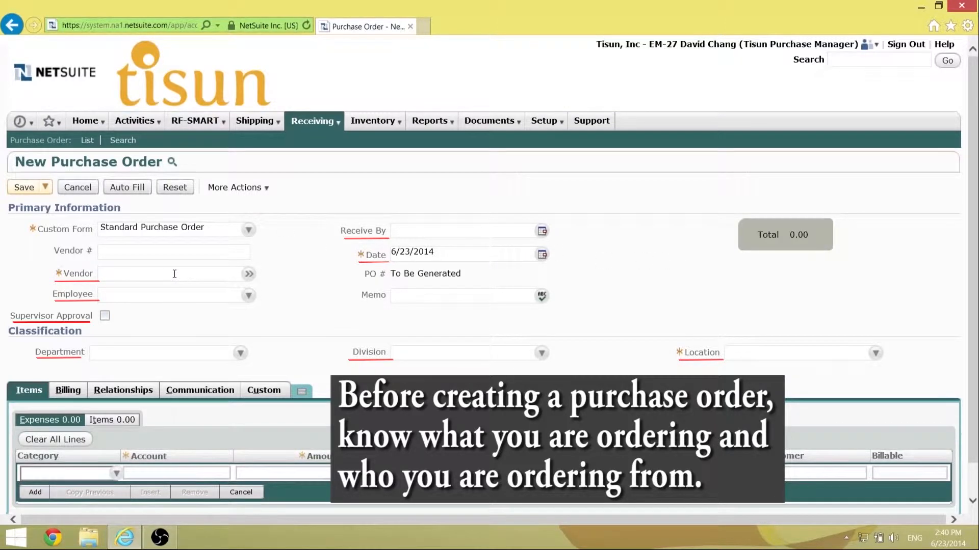
type("test")
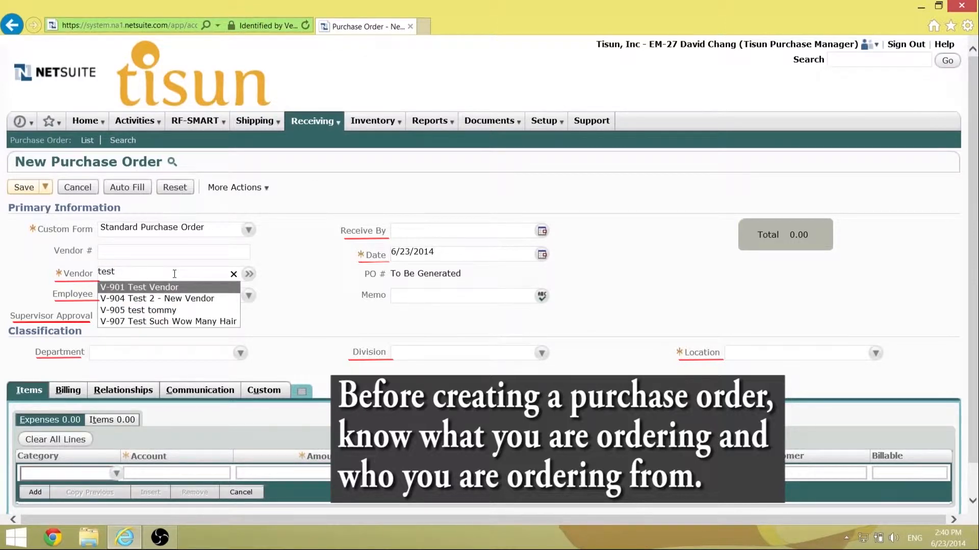
left_click(263, 276)
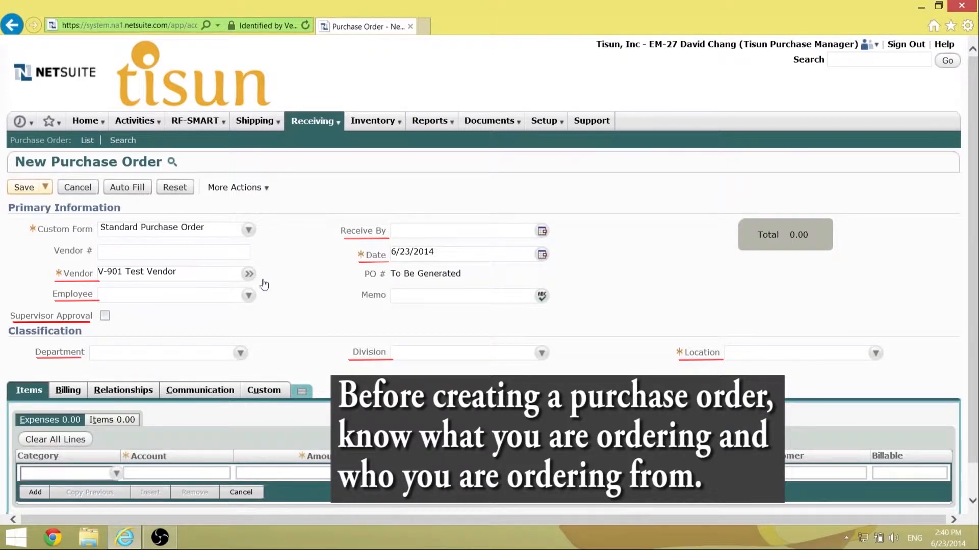
- Look at the vendor list and the Vendor Search form as other ways to choose a vendor, closing each without a selection
mouse_move(248, 275)
left_click(252, 293)
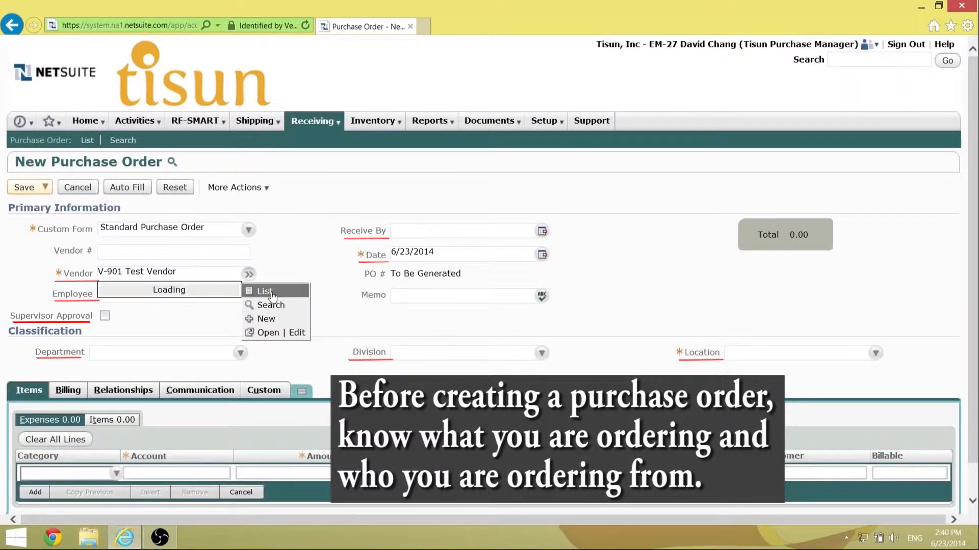
mouse_move(353, 231)
left_mouse_down()
mouse_move(356, 360)
mouse_move(353, 225)
left_mouse_up()
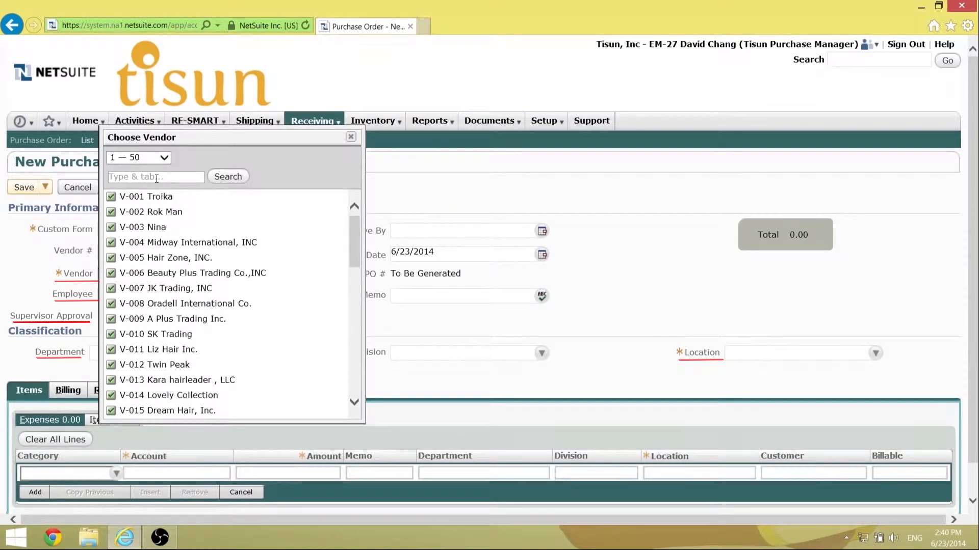
left_click(350, 137)
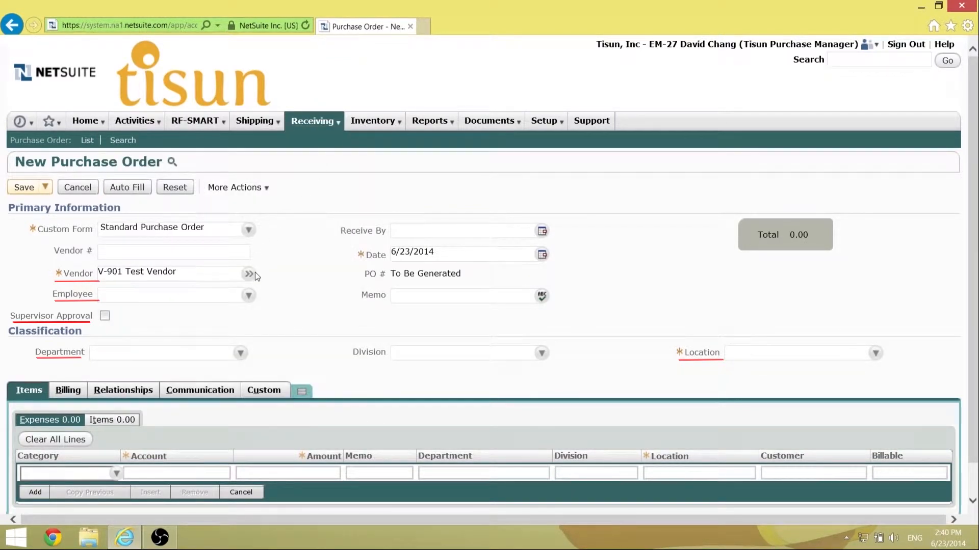
mouse_move(249, 273)
left_click(267, 305)
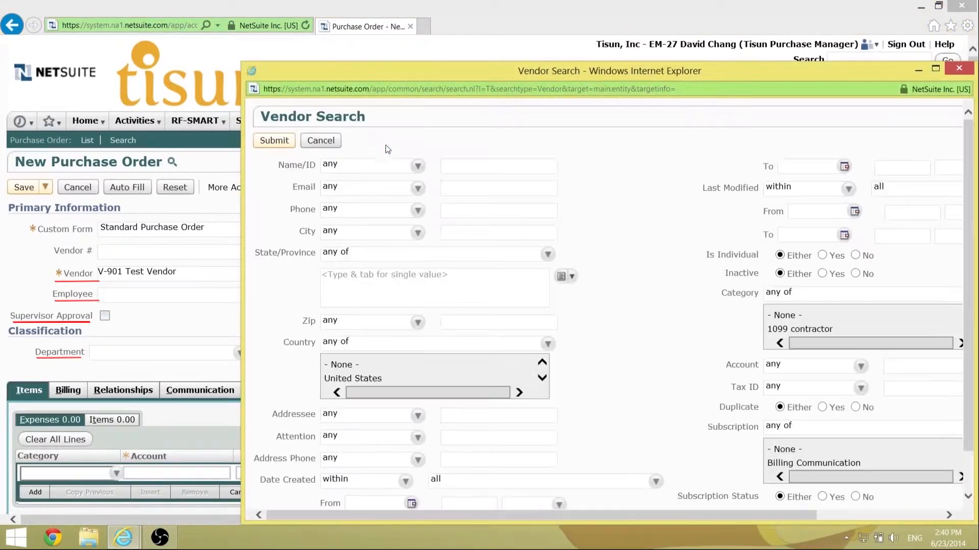
left_click(479, 164)
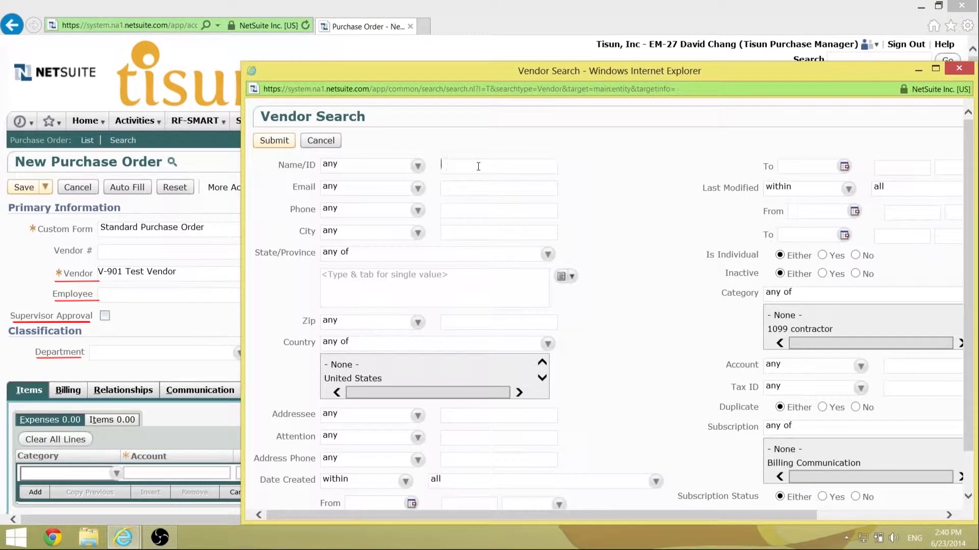
left_click(335, 144)
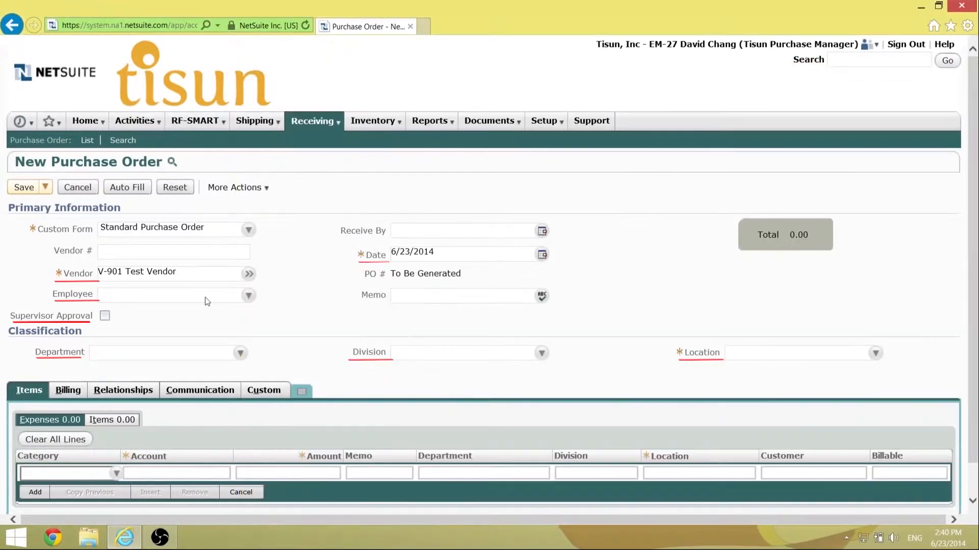
- Select the signed-in purchase manager as the order's employee and mark the order with Supervisor Approval
left_click(157, 298)
left_click_drag(253, 342, 255, 371)
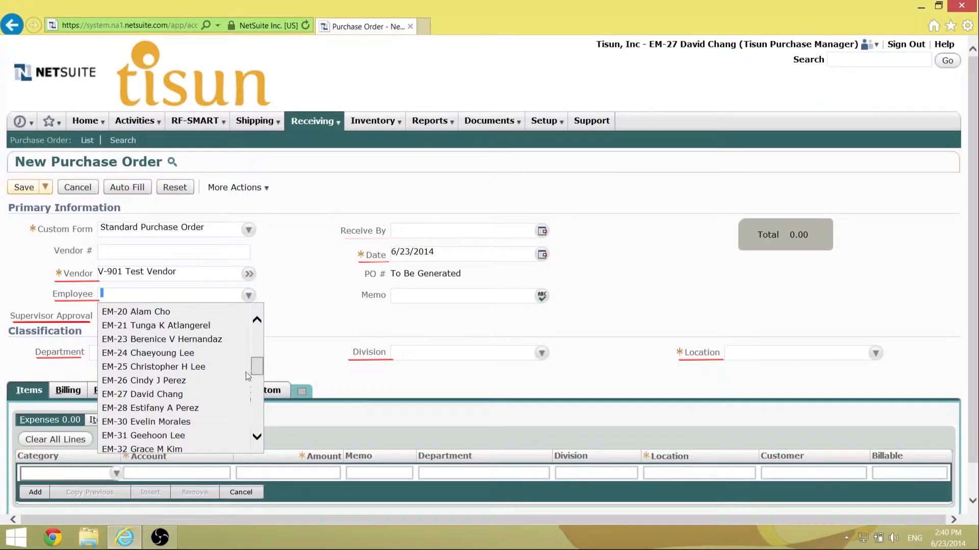
left_click(203, 392)
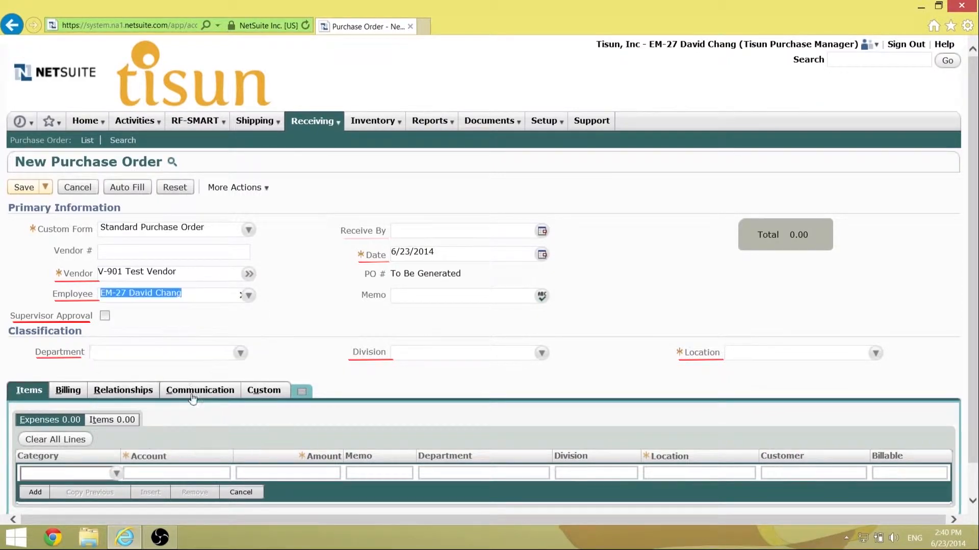
left_click(105, 316)
- Fill in the order's Receive By date as 6/24/2014, division as Hair and location as Tisun #1 Tryon : Warehouse
left_click(451, 230)
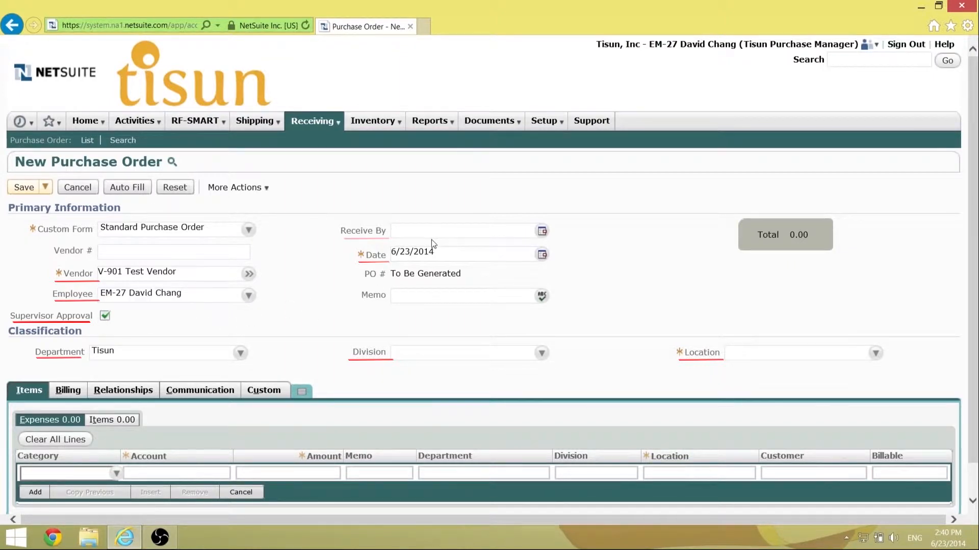
type("6/24/2014")
left_click(419, 357)
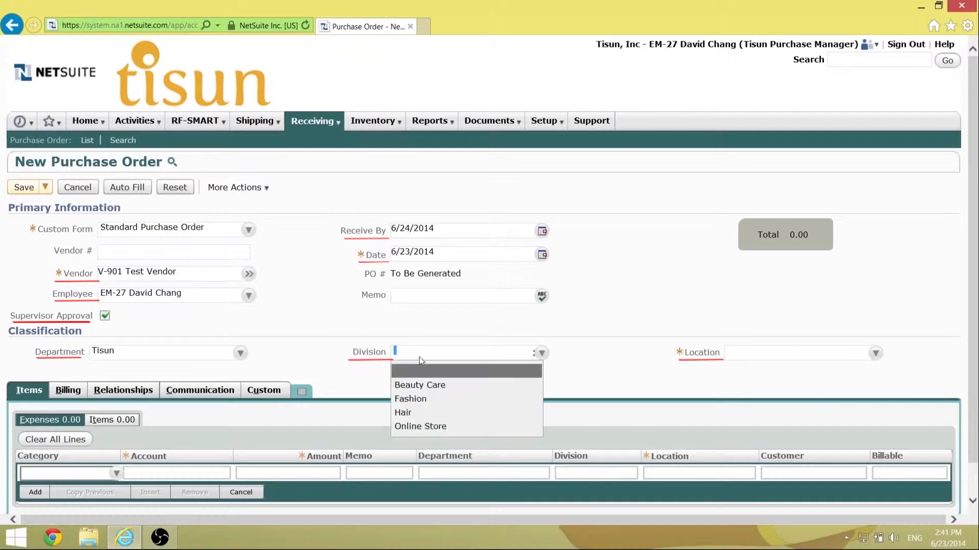
left_click(426, 414)
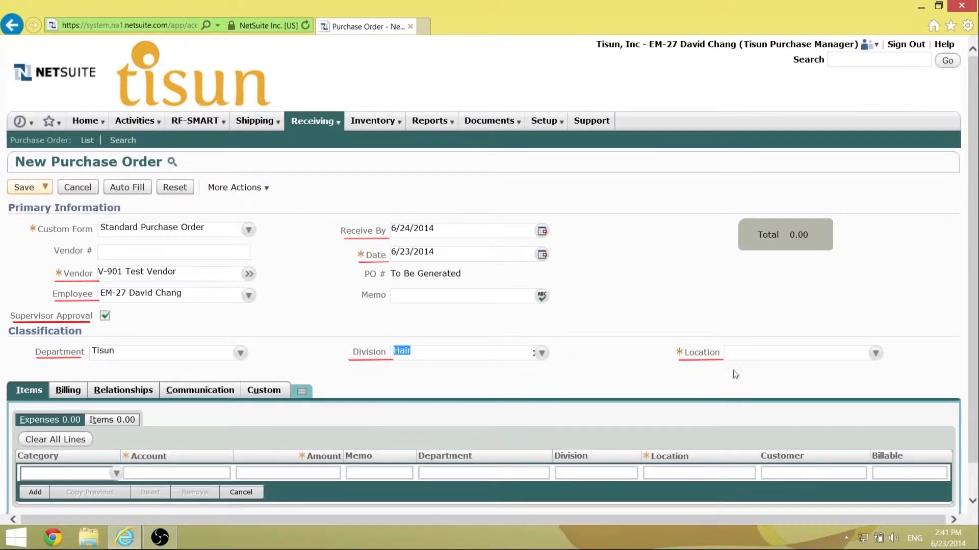
left_click(757, 360)
left_click(768, 396)
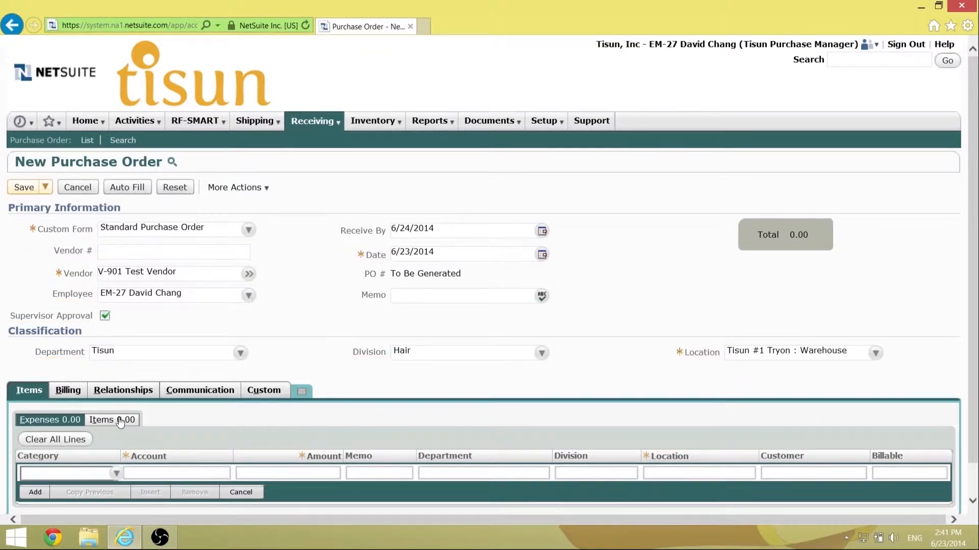
- Choose several inventory items at once for the order, picking 0123+1, 0123+1b and 0123+2
scroll(30, 388, "down", 1)
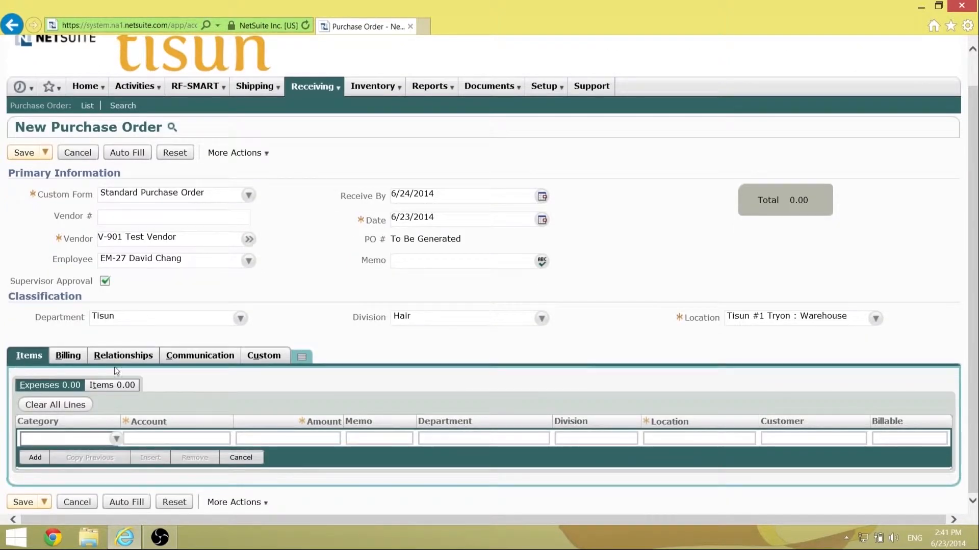
left_click(118, 386)
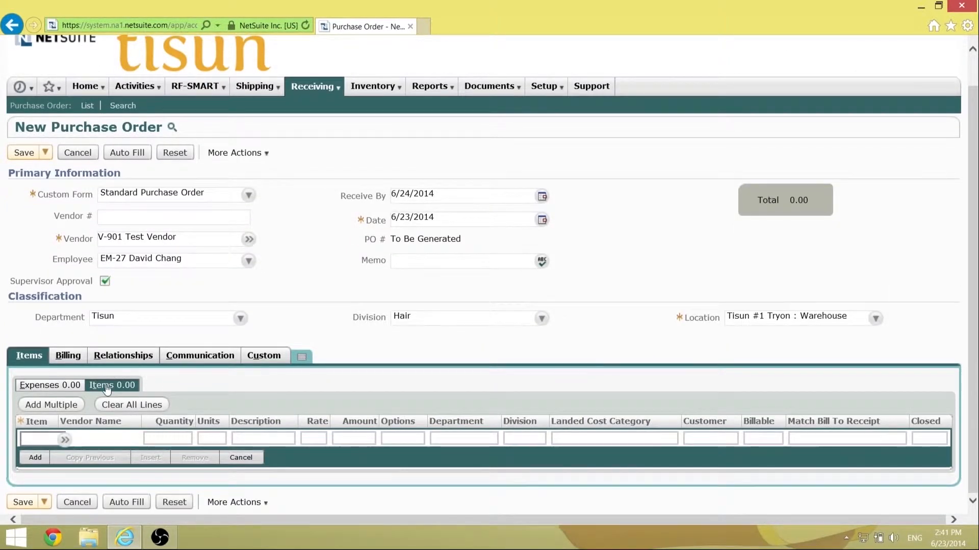
left_click(55, 411)
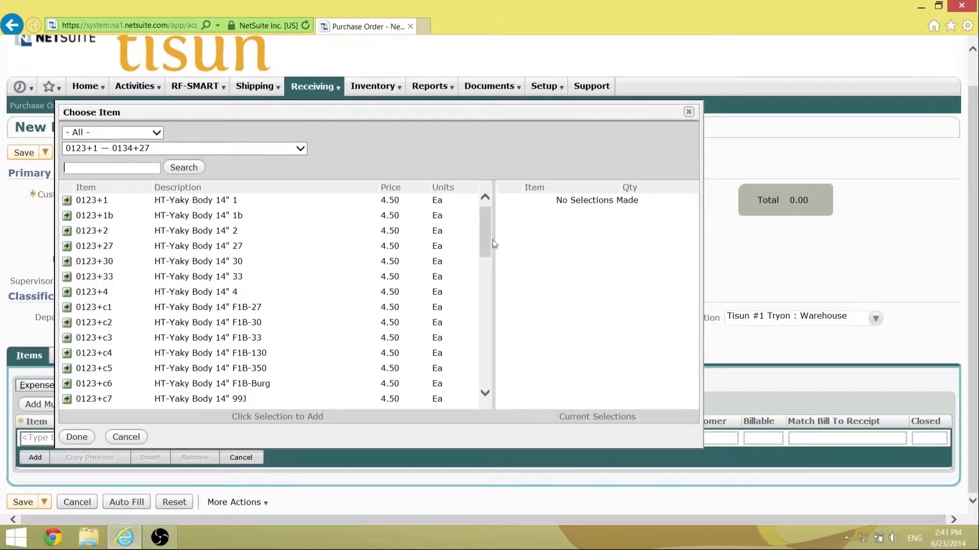
scroll(486, 251, "down", 3)
left_click_drag(487, 252, 489, 216)
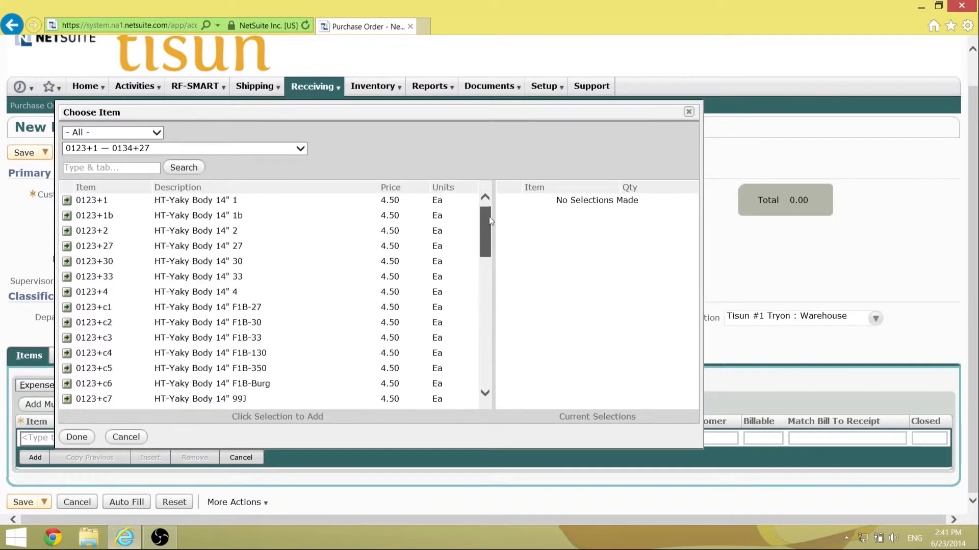
left_click(91, 200)
left_click(90, 216)
left_click(91, 231)
- Set the quantity of each of the three selected 0123 items to 3
left_click(637, 204)
type("3")
key("Tab")
type("3")
left_click(637, 237)
type("3")
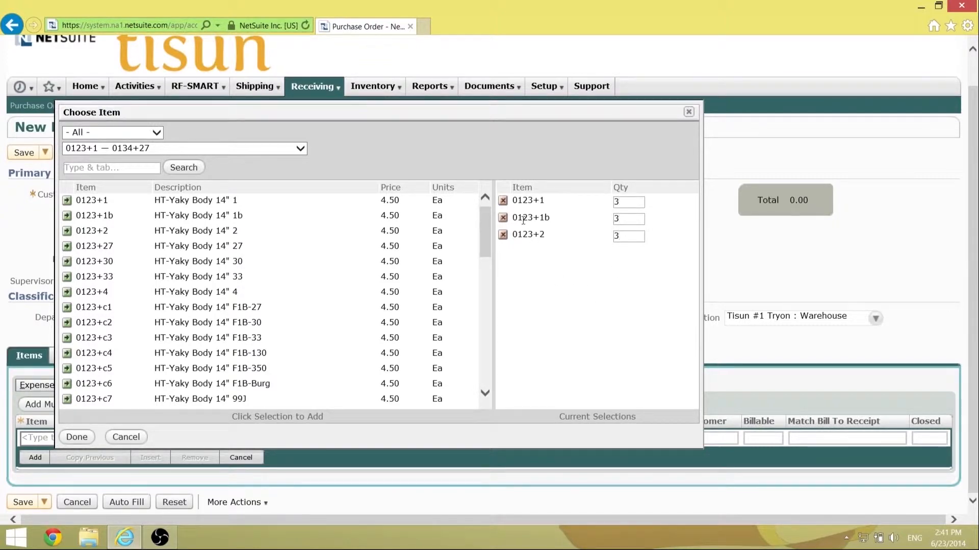
- Remove all three 0123 items from the current selections
left_click(503, 200)
left_click(503, 201)
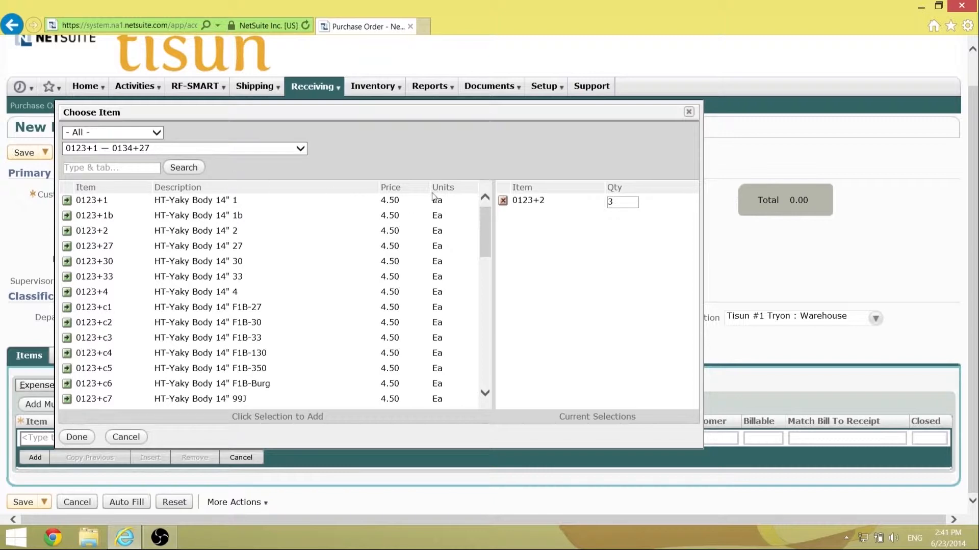
left_click(503, 201)
- Search the item chooser with the wildcard term %rose
left_click(143, 168)
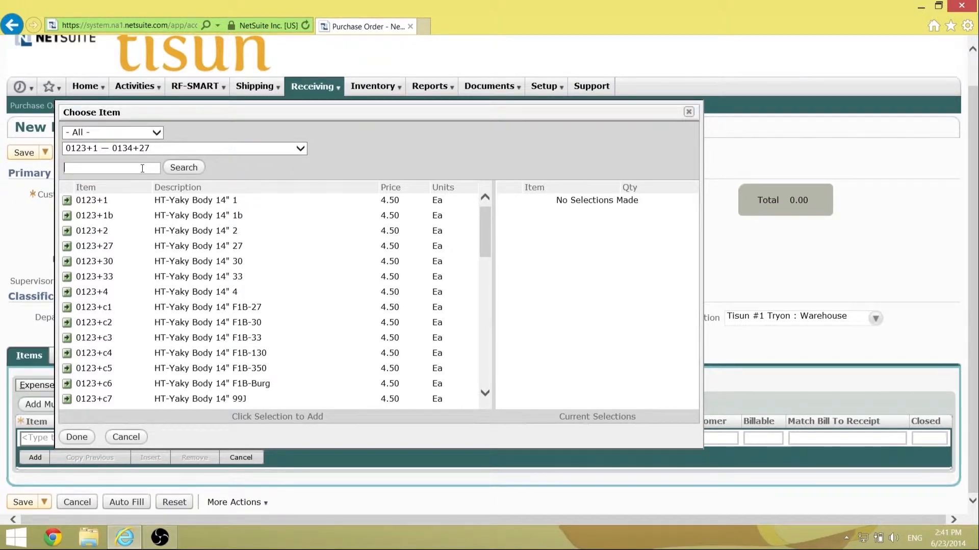
type("%")
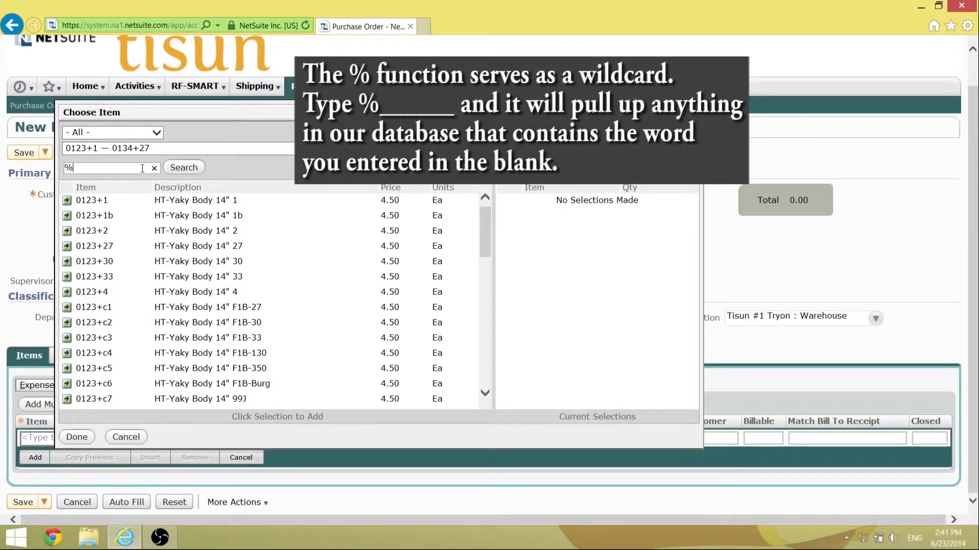
type("rose")
left_click(190, 176)
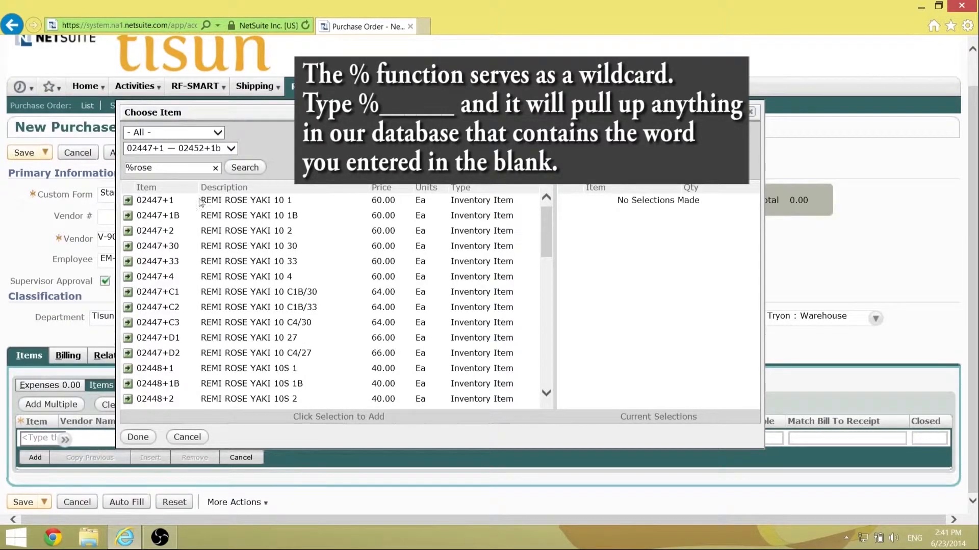
- Add items 02447+1, 02447+1B and 02447+2 to the order with quantity 3 each, and clear all lines again
left_click(158, 202)
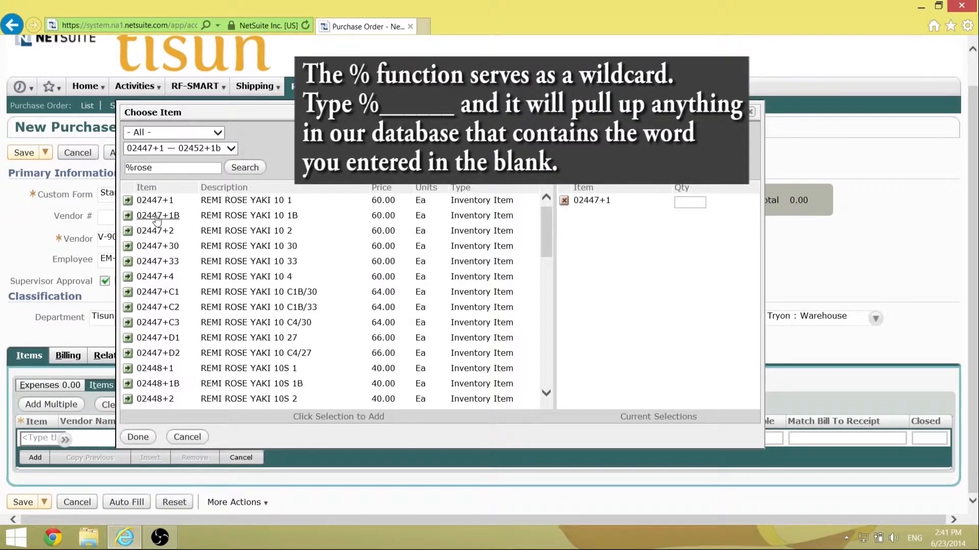
left_click(157, 217)
left_click(157, 231)
left_click(694, 203)
type("3")
left_click(695, 219)
type("3")
left_click(696, 237)
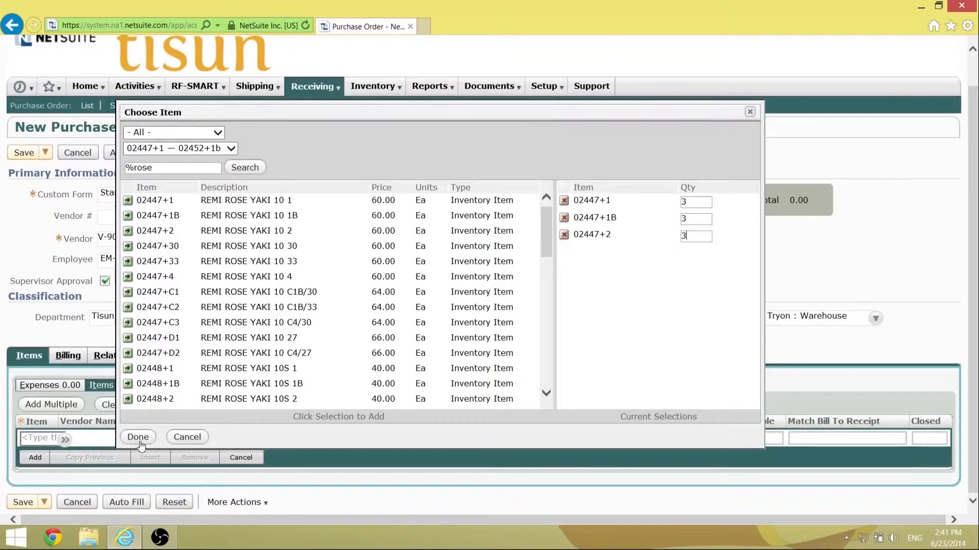
left_click(139, 437)
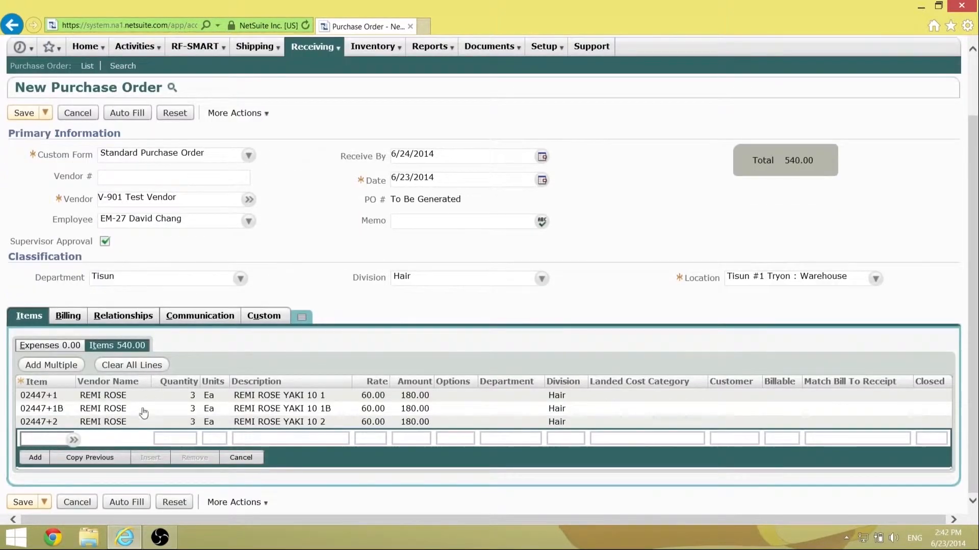
left_click(121, 366)
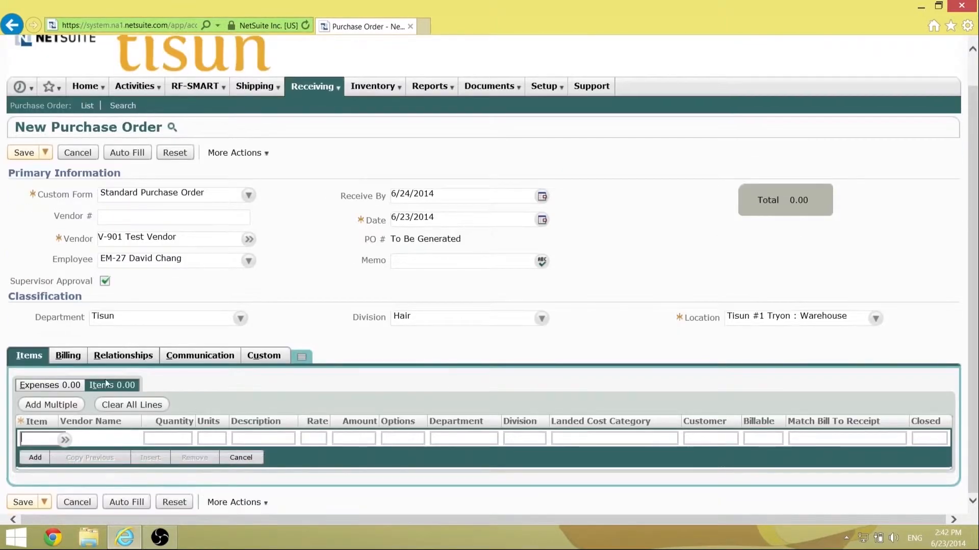
- Pick item 0123+1 from the item list for a single line with quantity 4, and clear the order lines again
mouse_move(65, 440)
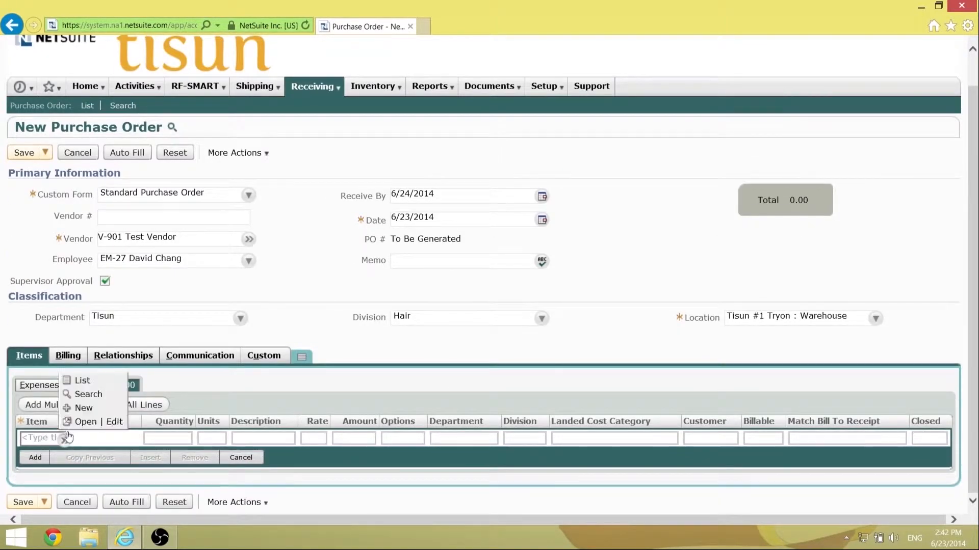
left_click(102, 380)
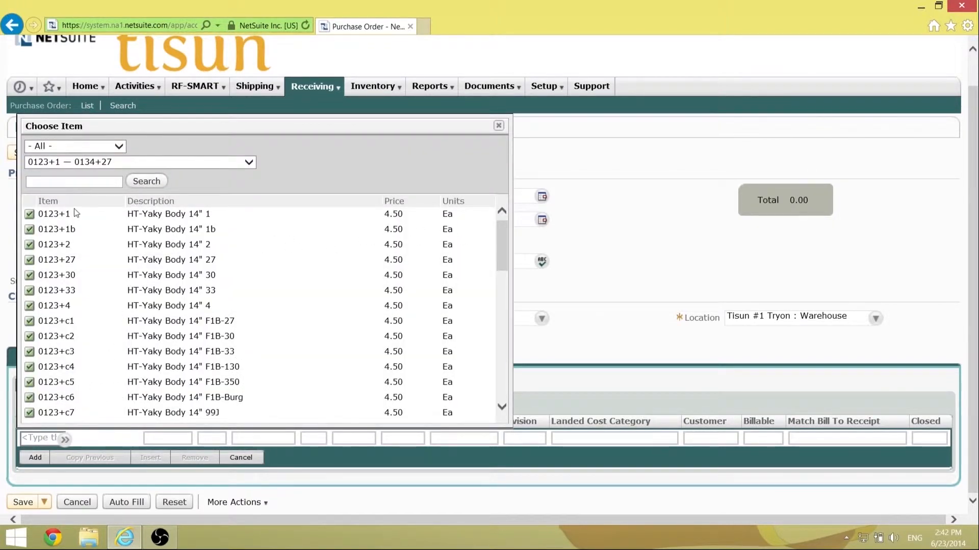
left_click(54, 215)
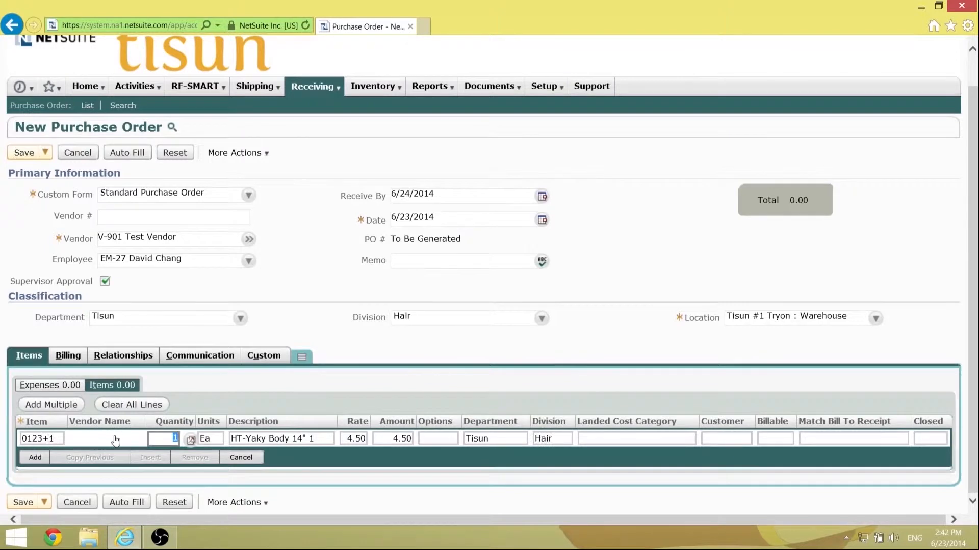
type("4")
left_click(43, 455)
left_click(127, 395)
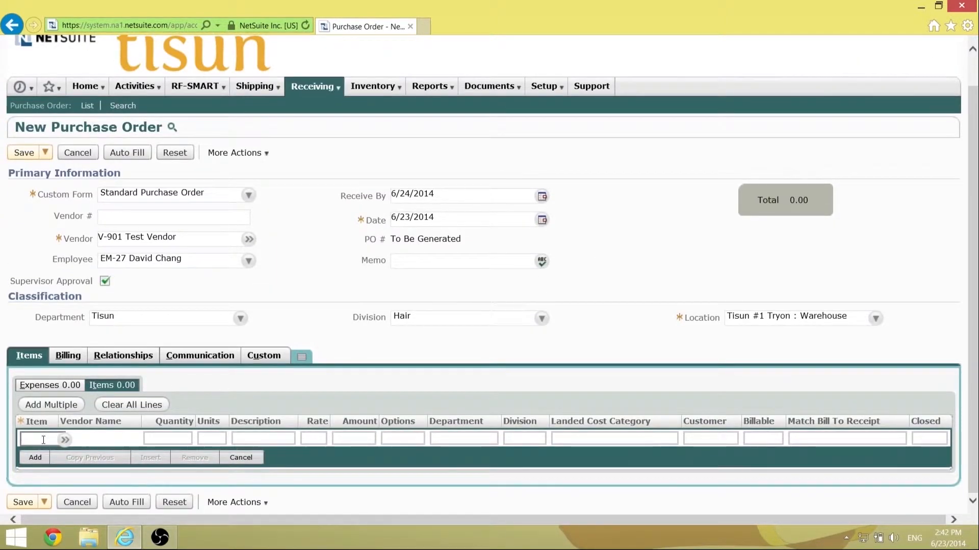
- Enter item 0123+1 directly by its item code on the blank line, and clear the line again
left_click(33, 436)
type("0123+1")
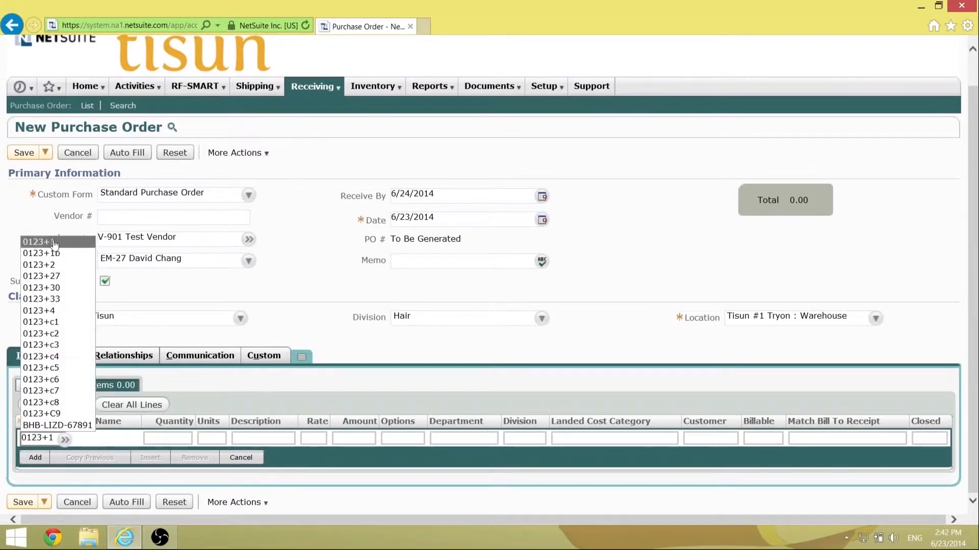
left_click(36, 453)
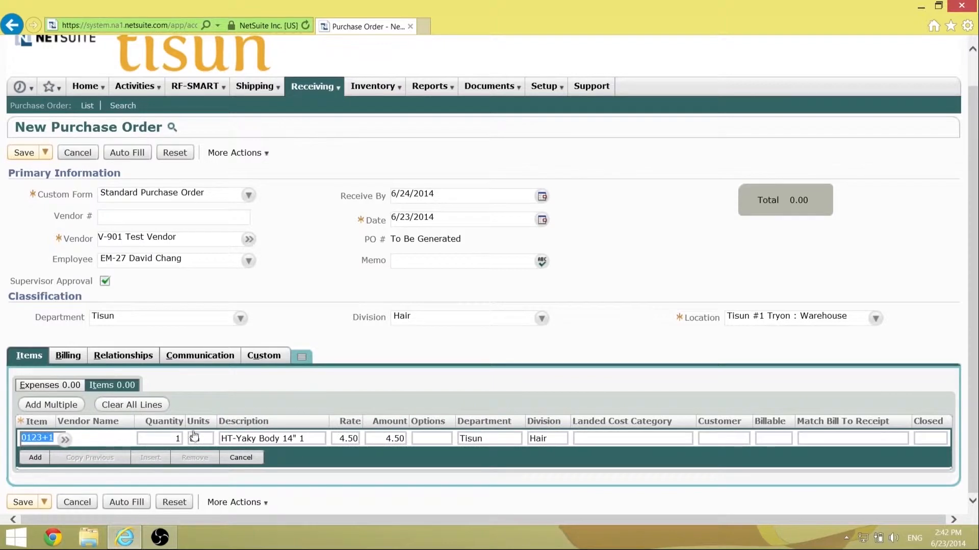
left_click(143, 408)
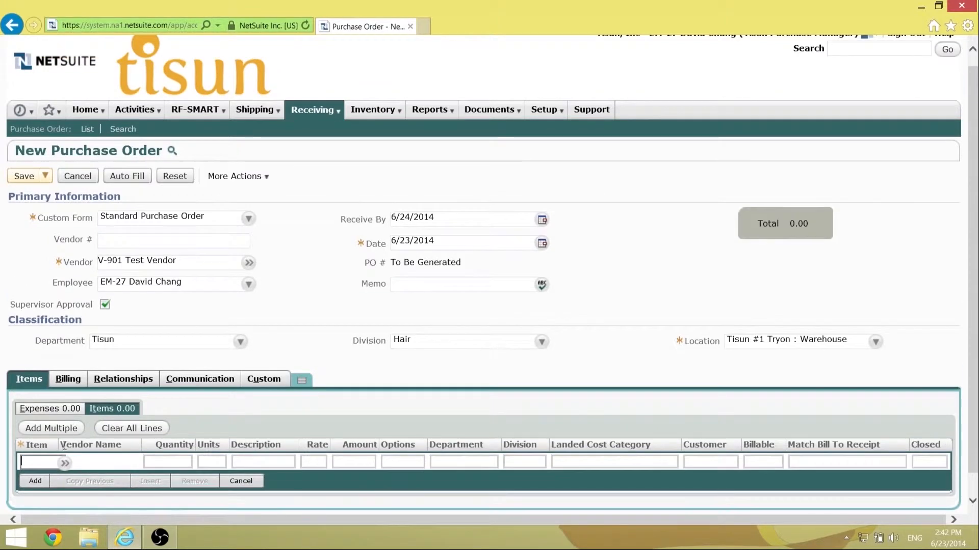
- Open the item search for the order line and add a Vendor filter set to any of V-721 Shake N Go
mouse_move(65, 463)
left_click(94, 419)
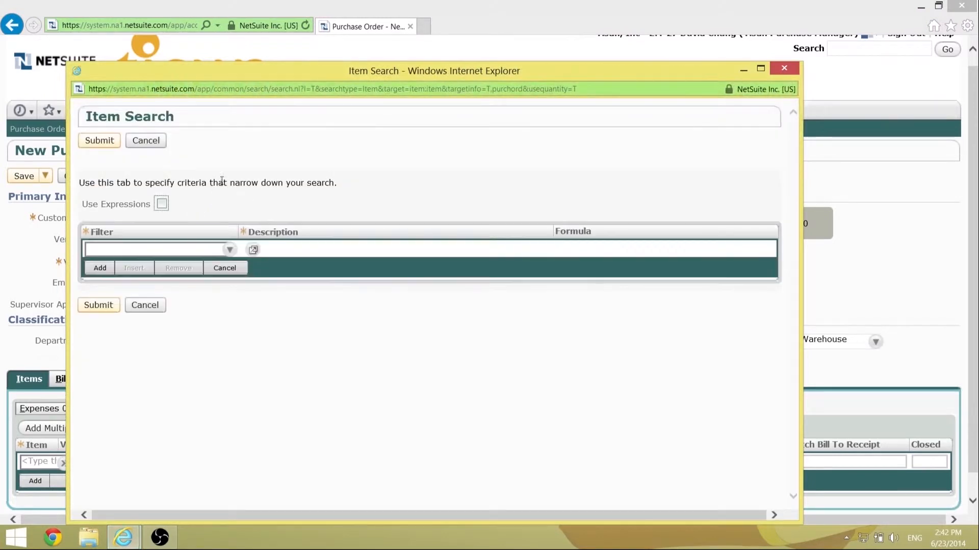
left_click(138, 247)
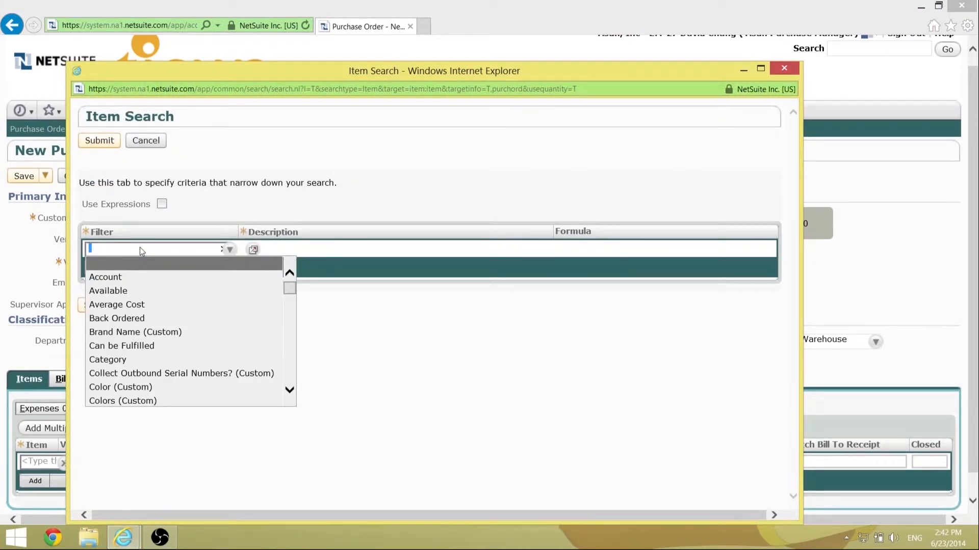
type("Vendor")
left_click(130, 263)
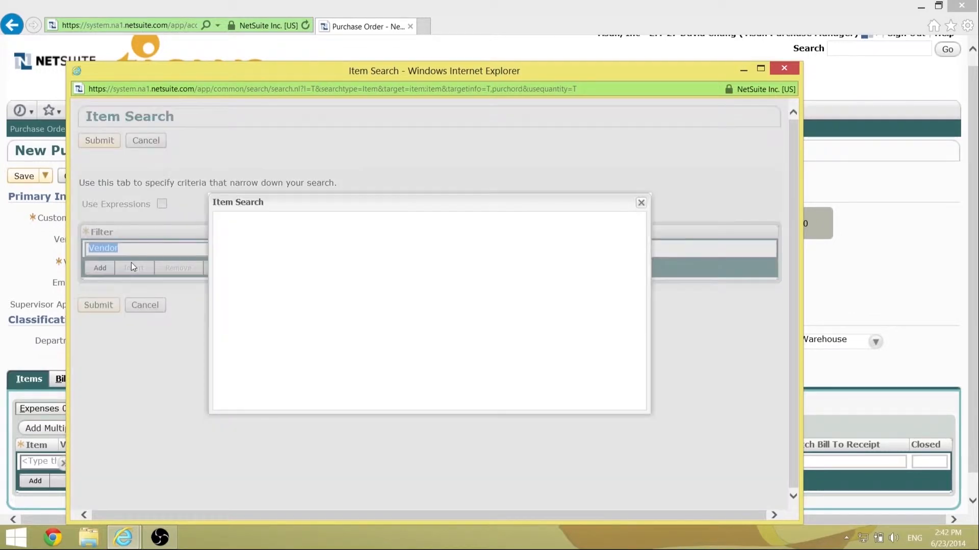
left_click(336, 291)
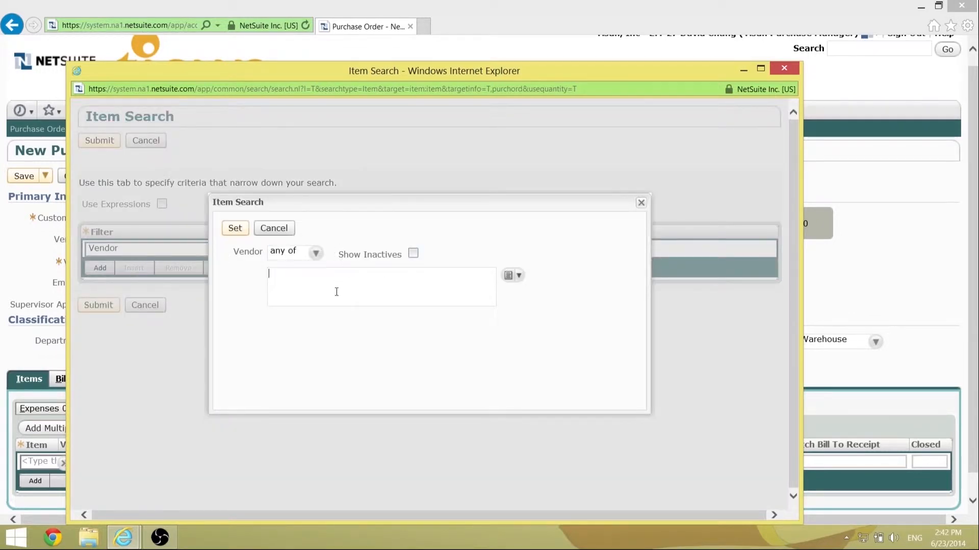
type("%shake")
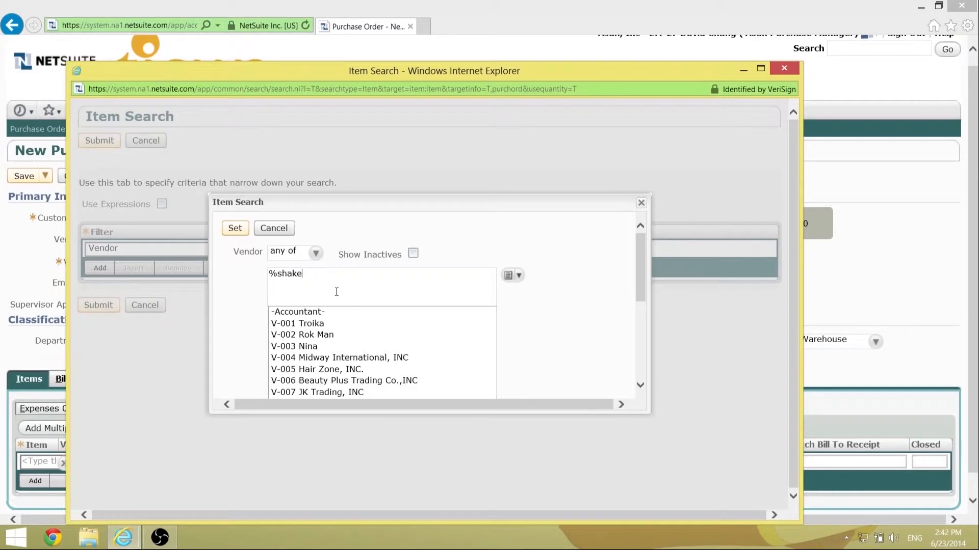
key("Return")
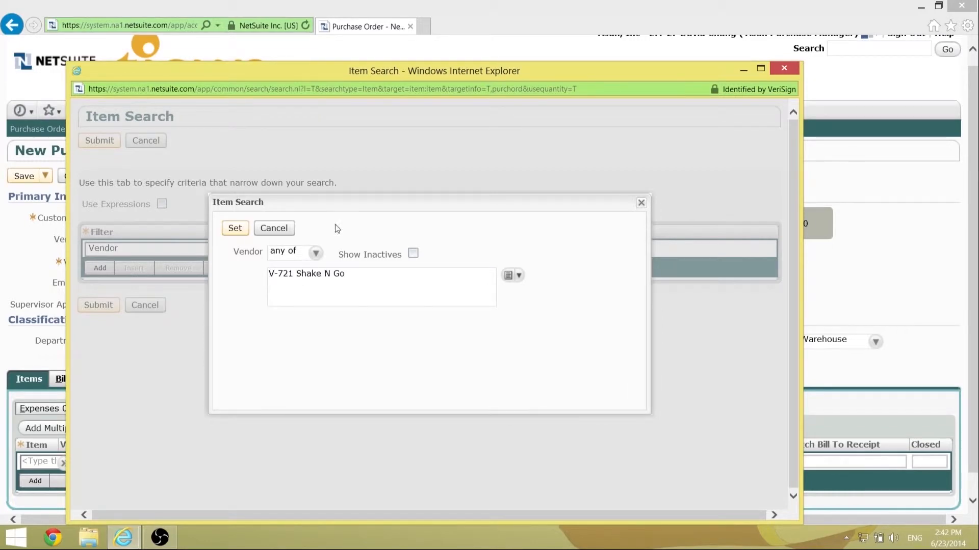
left_click(234, 229)
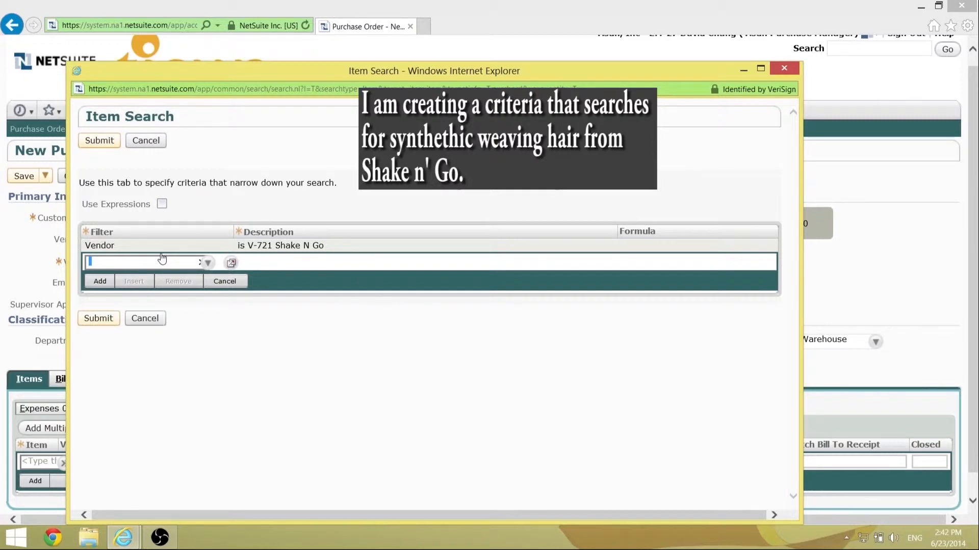
- Add a Tisun Product Category filter for WVS - Weaving - Synthetic Hair and run the item search
key("t")
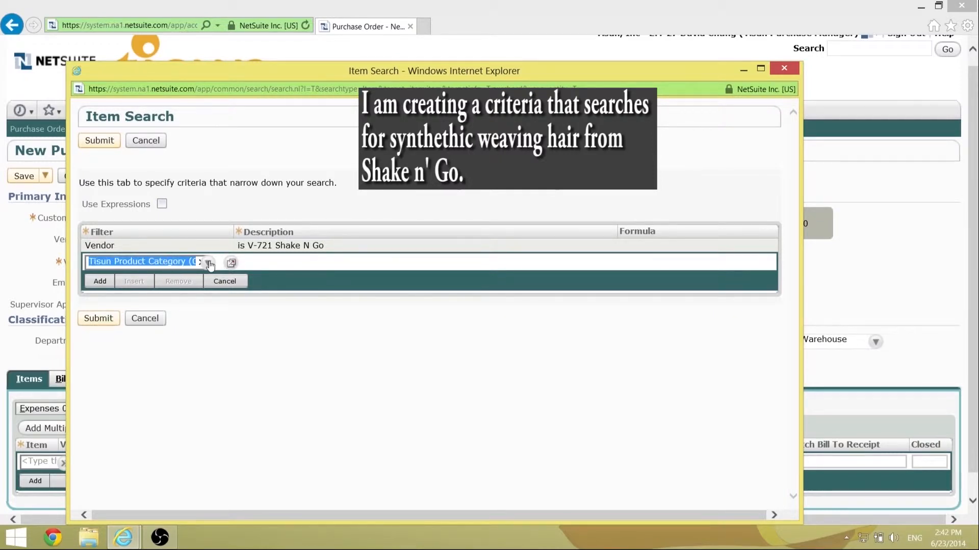
left_click(233, 264)
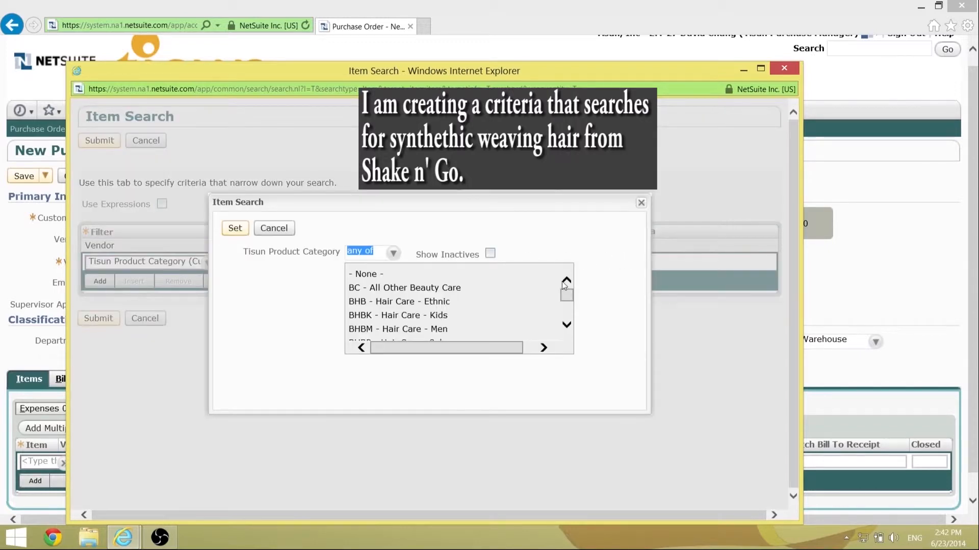
left_click_drag(570, 295, 569, 318)
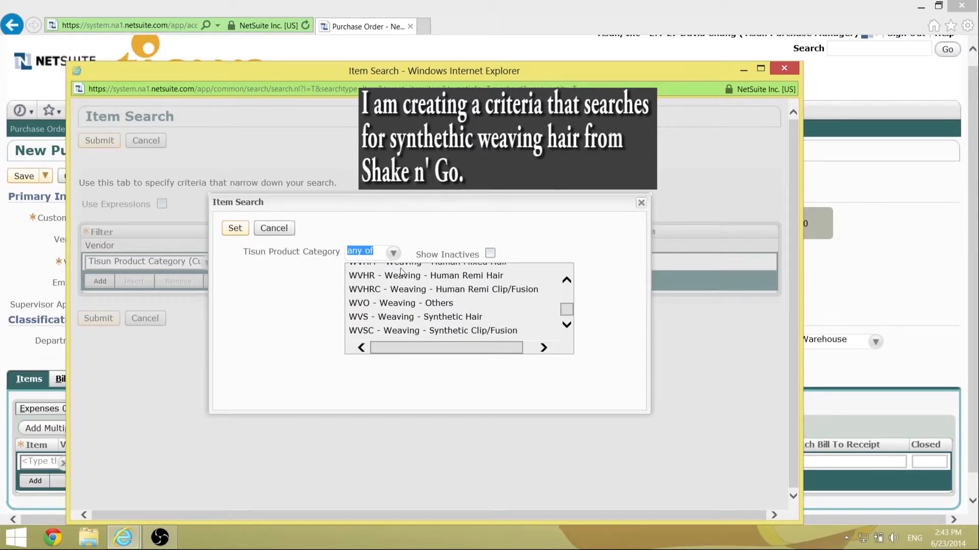
left_click(431, 318)
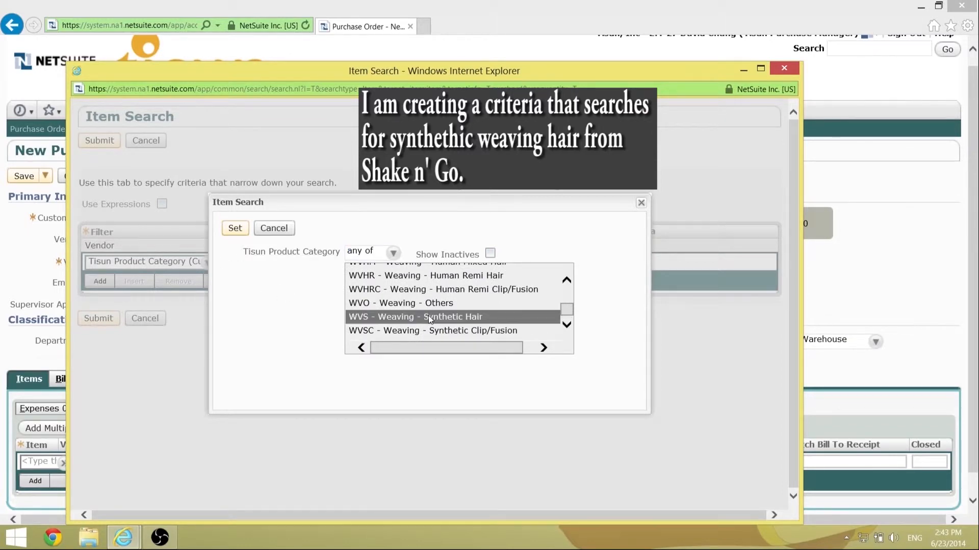
left_click(234, 228)
left_click(98, 332)
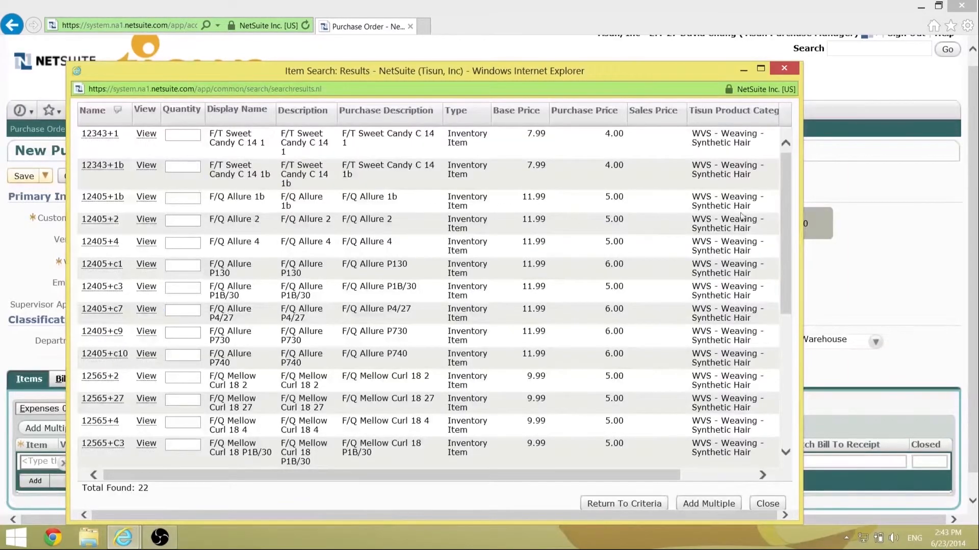
- Add items 12343+1, 12343+1b and 12405+1b from the search results with quantity 3 each, and clear all order lines again
left_click_drag(788, 193, 813, 194)
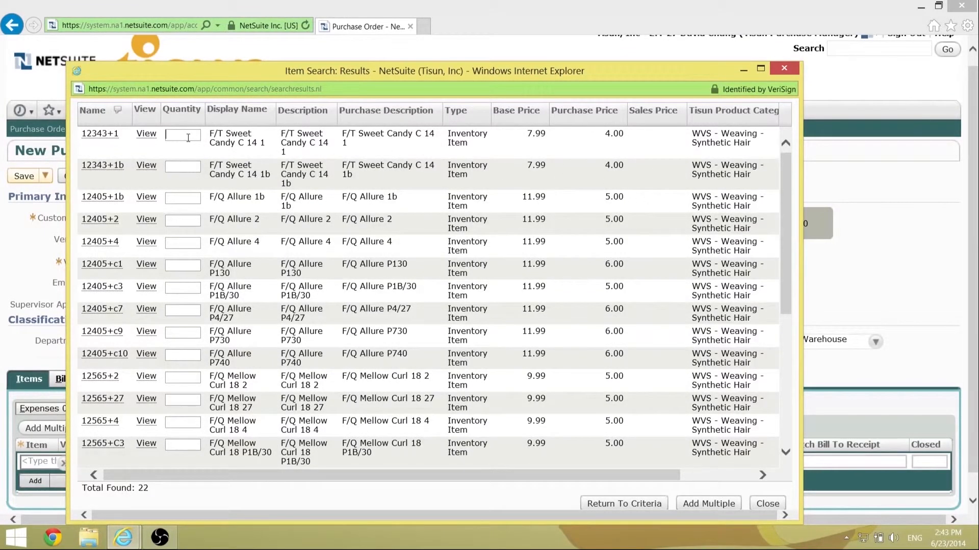
type("3")
key("Tab")
type("33")
left_click(696, 503)
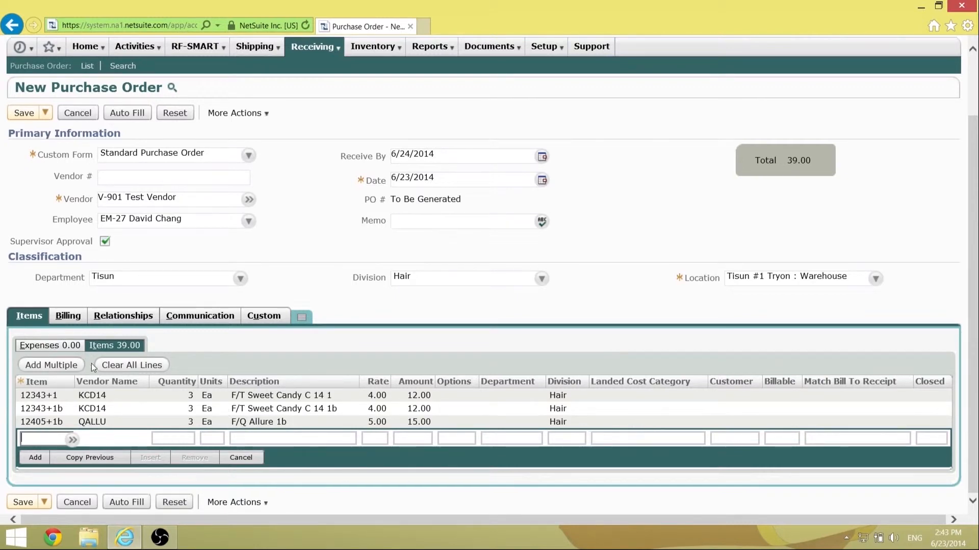
left_click(117, 366)
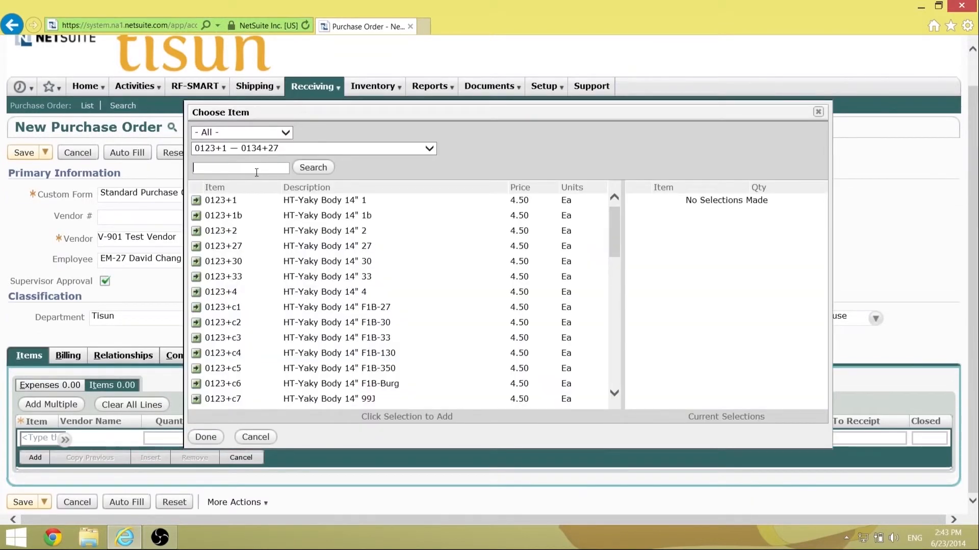
- Search the multiple-item chooser for %rose and add items 02447+1, 02447+1B and 02447+2 to the order with quantity 3 each
type("%rose")
left_click(313, 167)
left_click(317, 201)
left_click(320, 216)
left_click(317, 231)
left_click(867, 202)
type("3")
left_click(858, 237)
type("3")
left_click(300, 437)
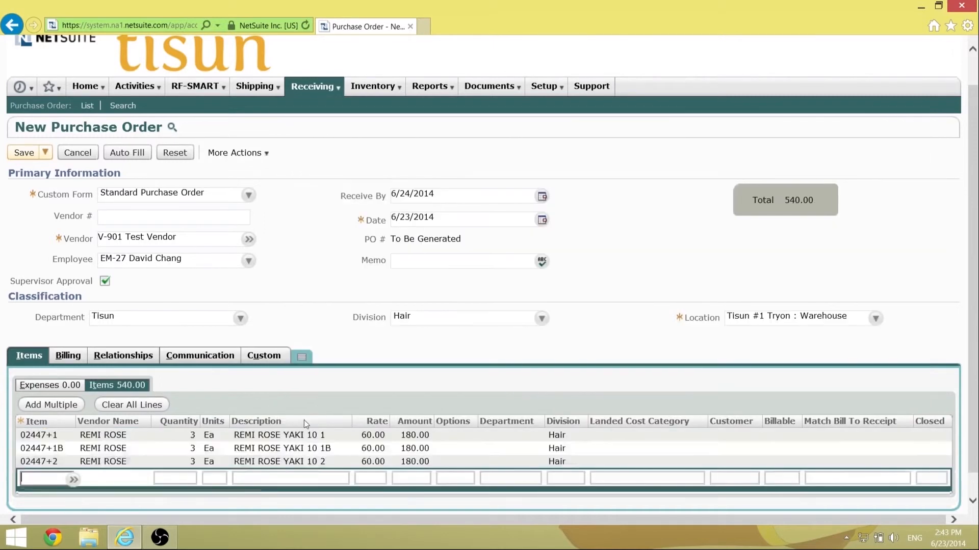
- Review the order's billing, relationships, custom and communication details, return to its items, and save the purchase order
left_click(84, 316)
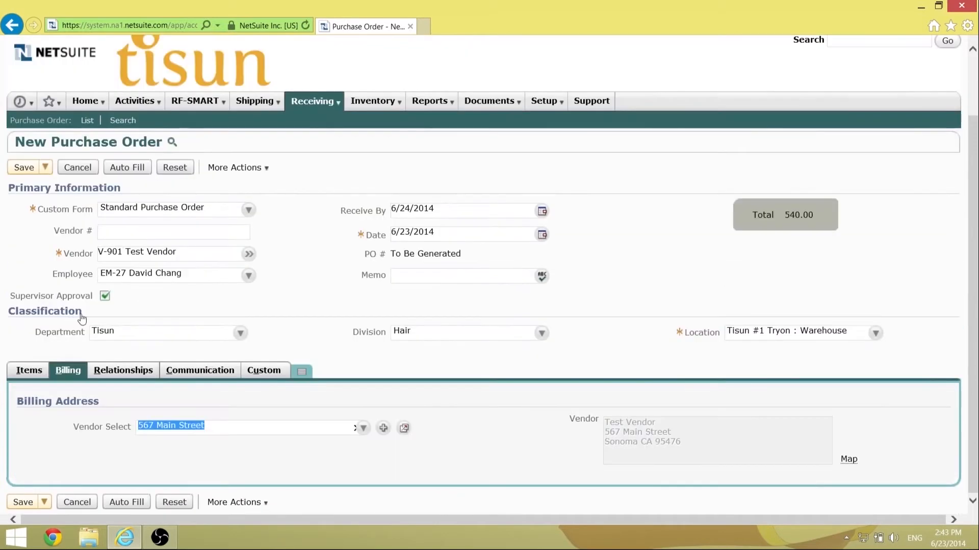
left_click(130, 370)
left_click(263, 371)
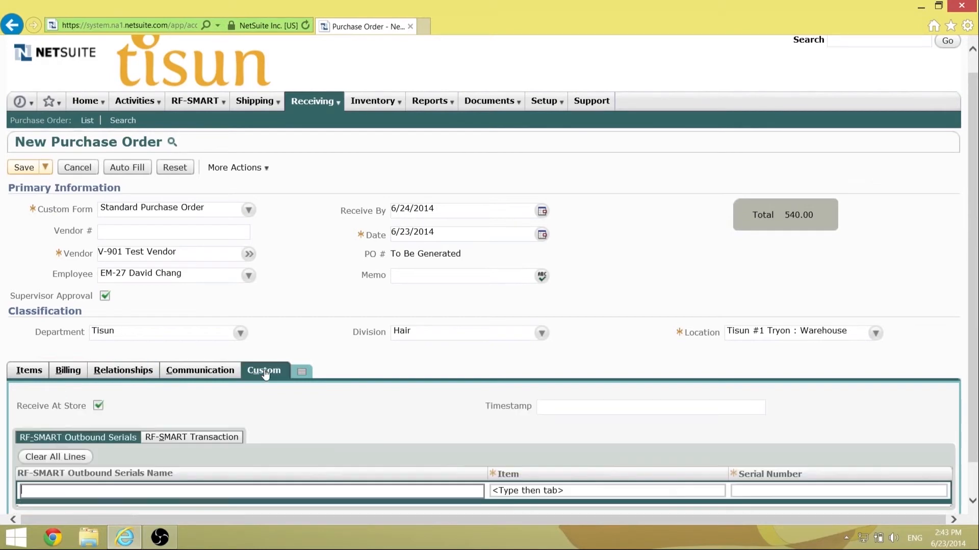
left_click(199, 375)
left_click(33, 371)
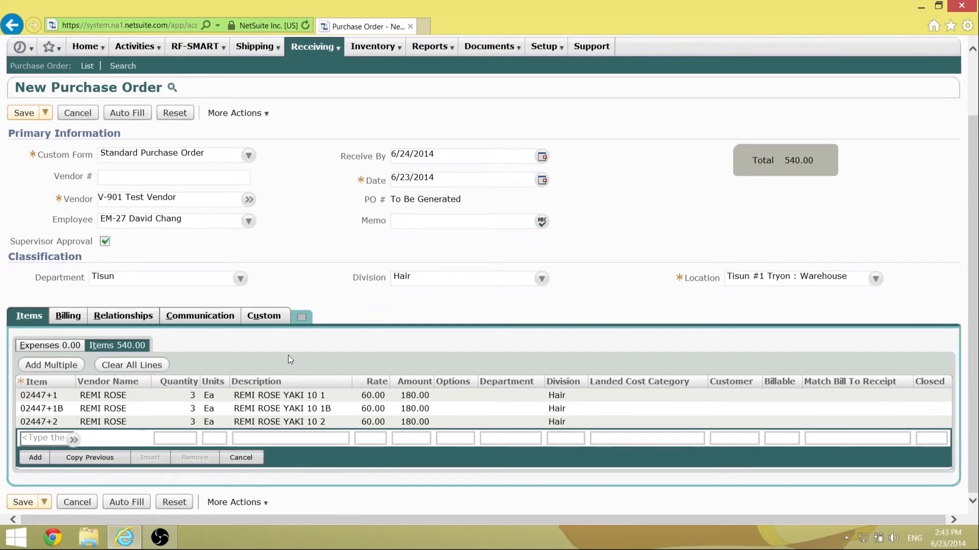
left_click(25, 504)
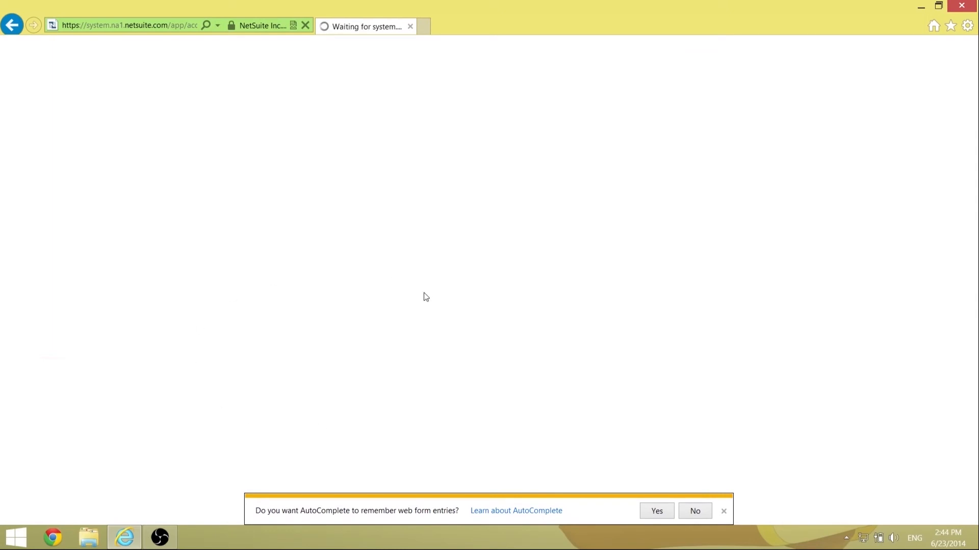
left_click(723, 512)
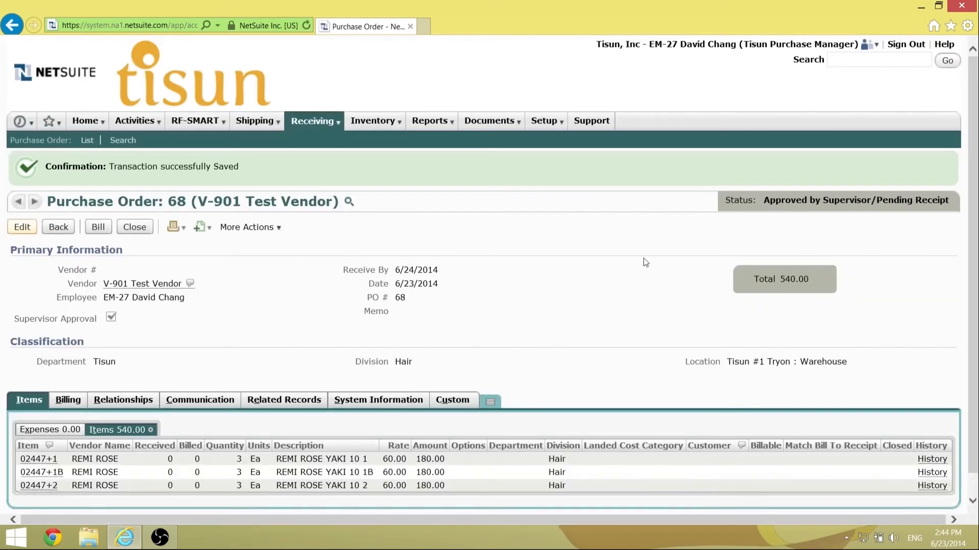
scroll(102, 178, "down", 1)
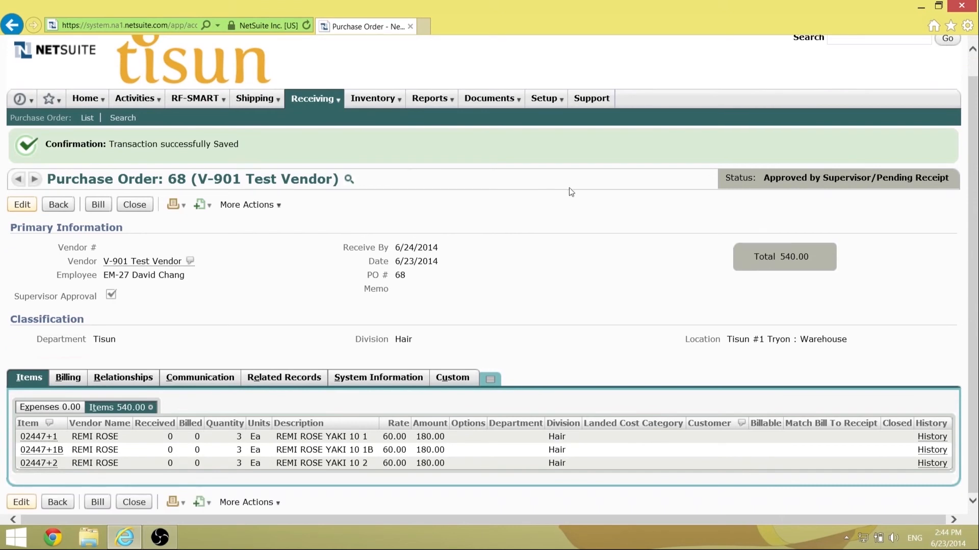